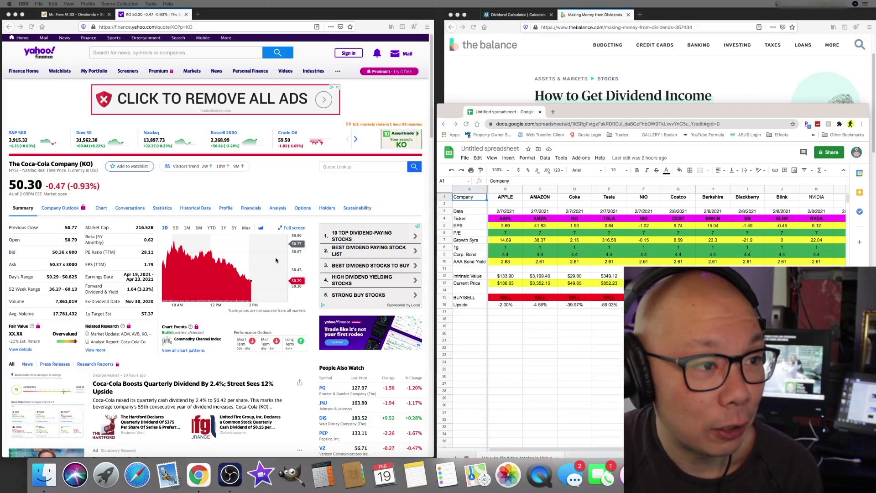
Switch from the Yahoo Finance KO quote to the Mr. Free At 33 dividend blog.
{"action": "left_click", "coordinate": [60, 15]}
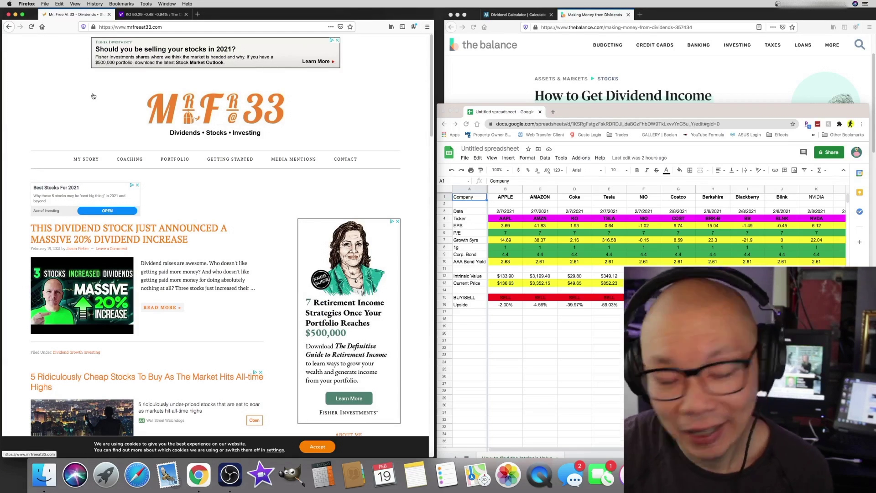
Open the blog's My Story page, then return to the Yahoo Finance Coca-Cola quote.
{"action": "left_click", "coordinate": [85, 160]}
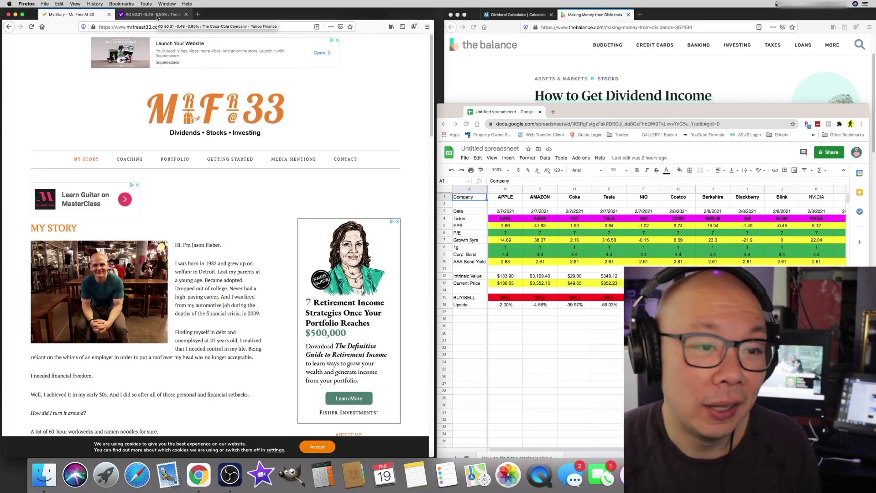
{"action": "left_click", "coordinate": [157, 17]}
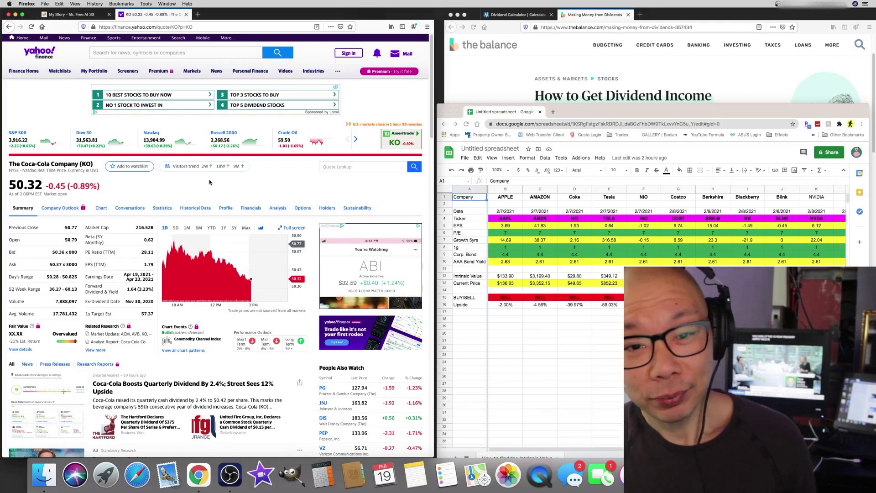
Bring the stock valuation spreadsheet forward and scroll across to the APPLE column.
{"action": "left_click", "coordinate": [520, 454]}
{"action": "left_click_drag", "start_coordinate": [575, 450], "coordinate": [639, 450]}
{"action": "scroll", "coordinate": [555, 320], "scroll_direction": "left", "scroll_amount": 2}
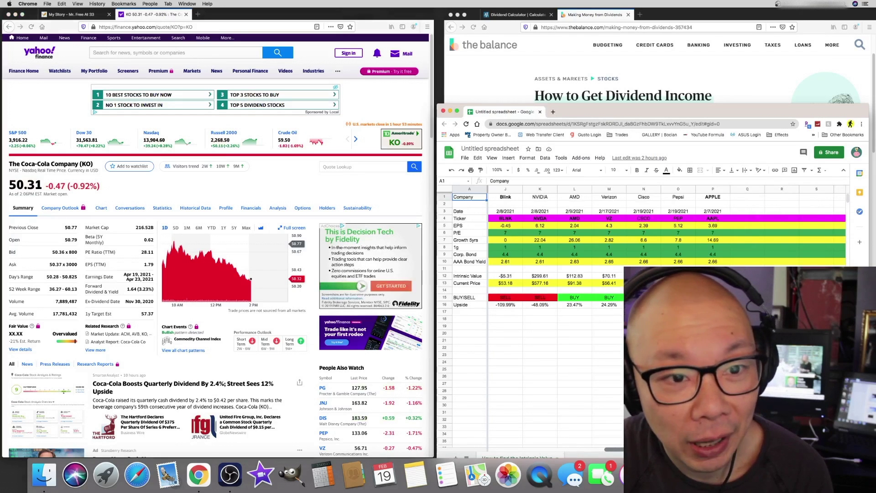
{"action": "scroll", "coordinate": [555, 319], "scroll_direction": "left", "scroll_amount": 1}
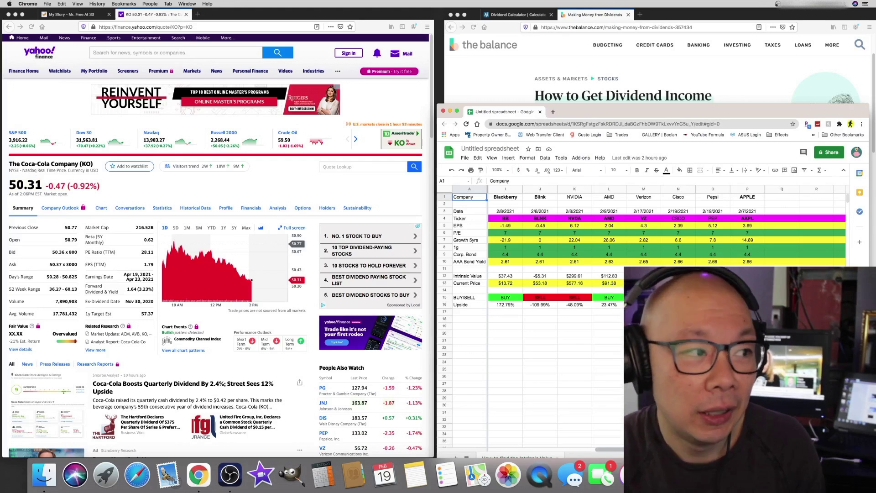
{"action": "left_click", "coordinate": [71, 14]}
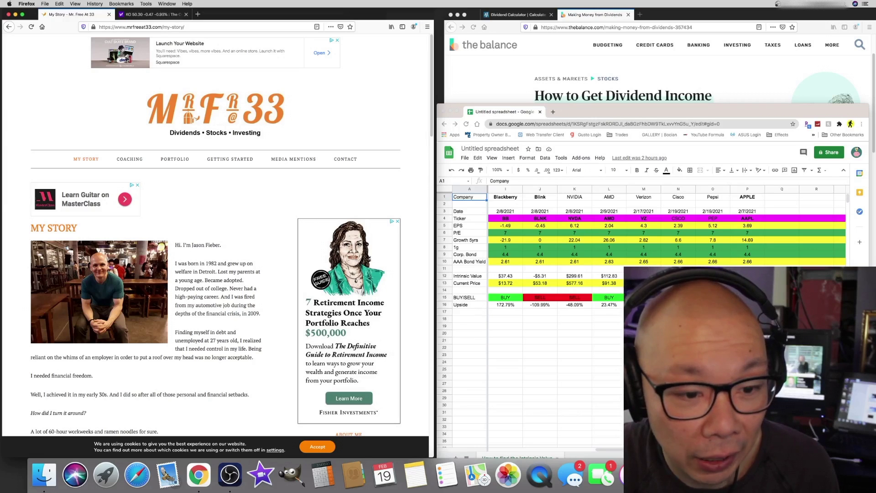
{"action": "key", "text": "super+Tab"}
{"action": "scroll", "coordinate": [575, 238], "scroll_direction": "right", "scroll_amount": 2}
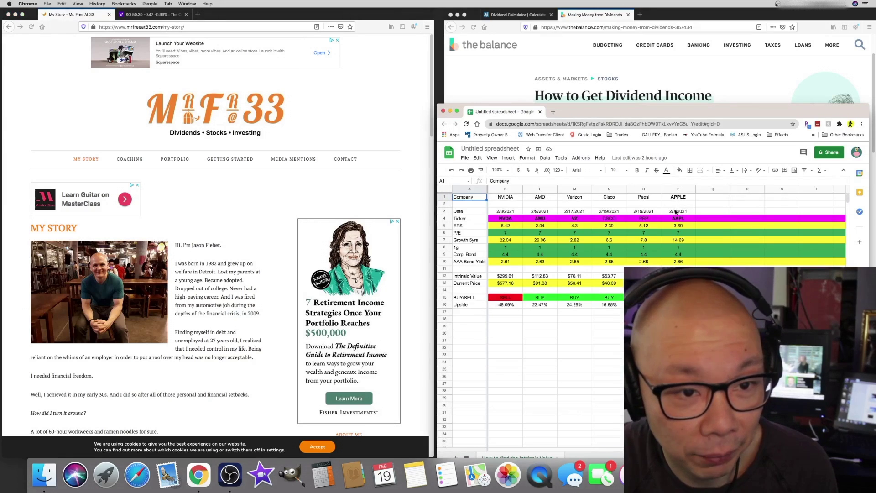
Change APPLE's date in cell P3 to 2/19/2021 so the column recalculates.
{"action": "double_click", "coordinate": [676, 213]}
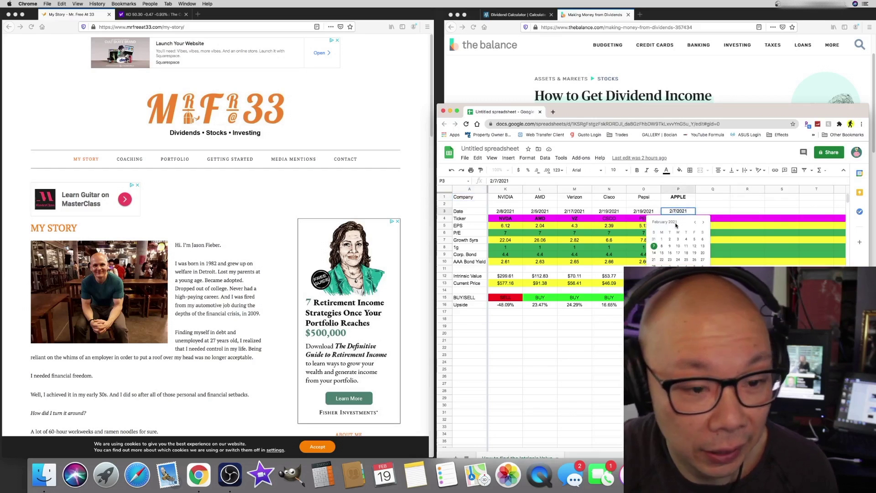
{"action": "key", "text": "Delete"}
{"action": "type", "text": "19"}
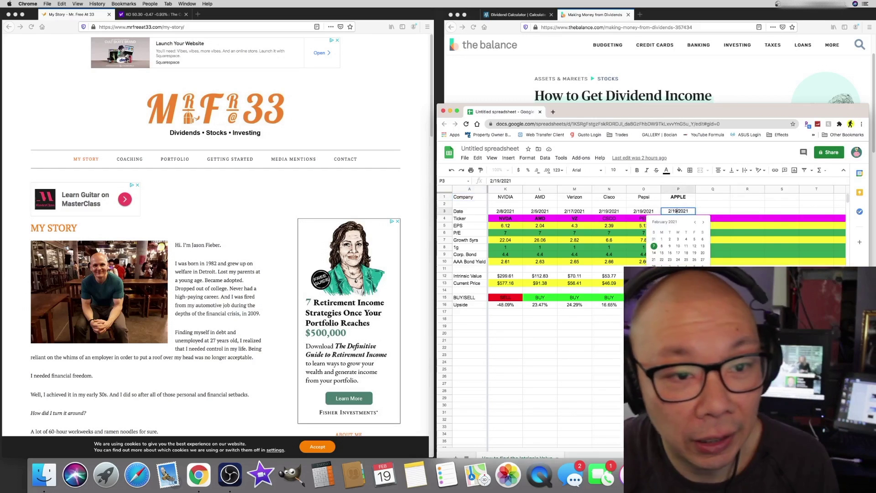
{"action": "left_click", "coordinate": [644, 377]}
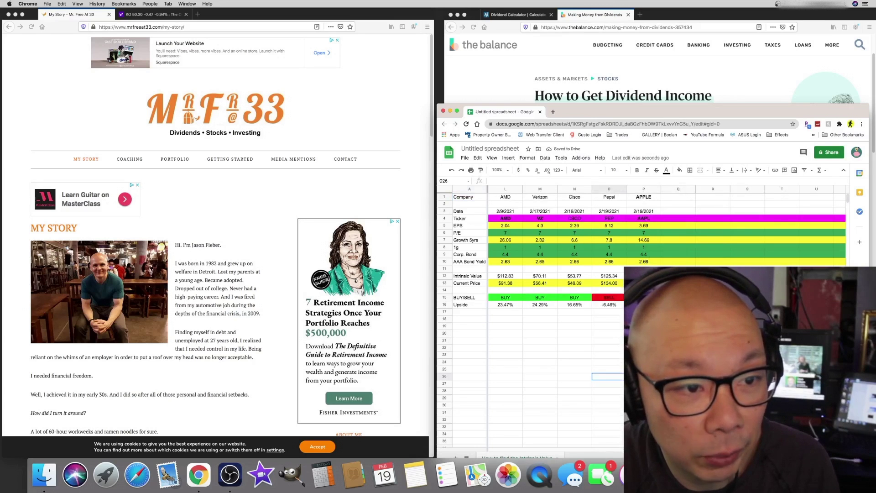
{"action": "scroll", "coordinate": [567, 303], "scroll_direction": "right", "scroll_amount": 3}
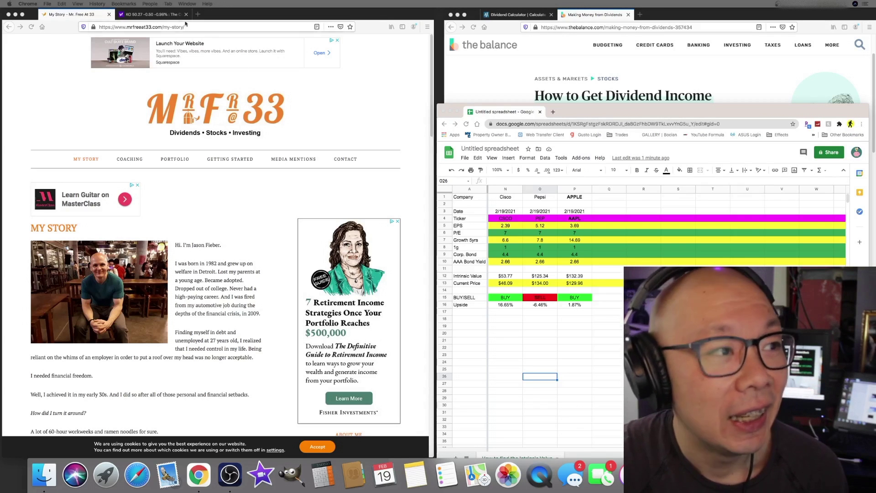
Return to the Coca-Cola quote on Yahoo Finance.
{"action": "left_click", "coordinate": [154, 15]}
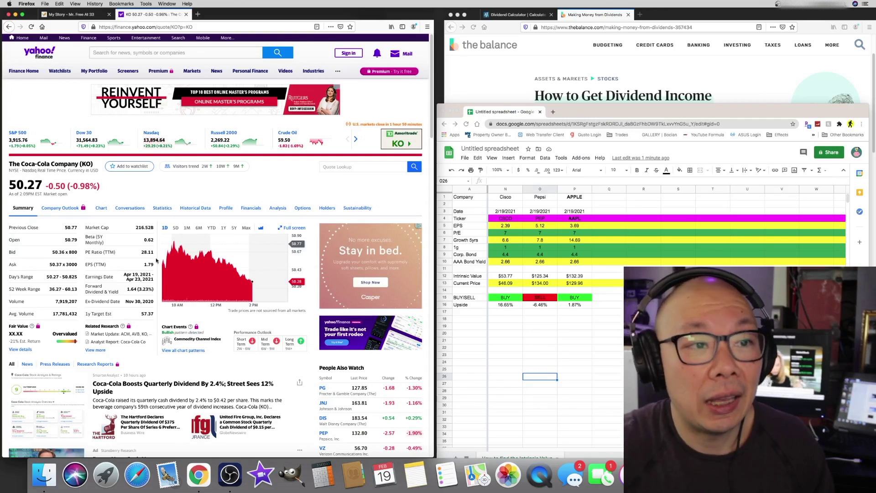
Look at the MarketBeat and Dividend.watch calculators, then open DQYDJ's stock total return calculator.
{"action": "left_click", "coordinate": [521, 12]}
{"action": "left_click", "coordinate": [516, 15]}
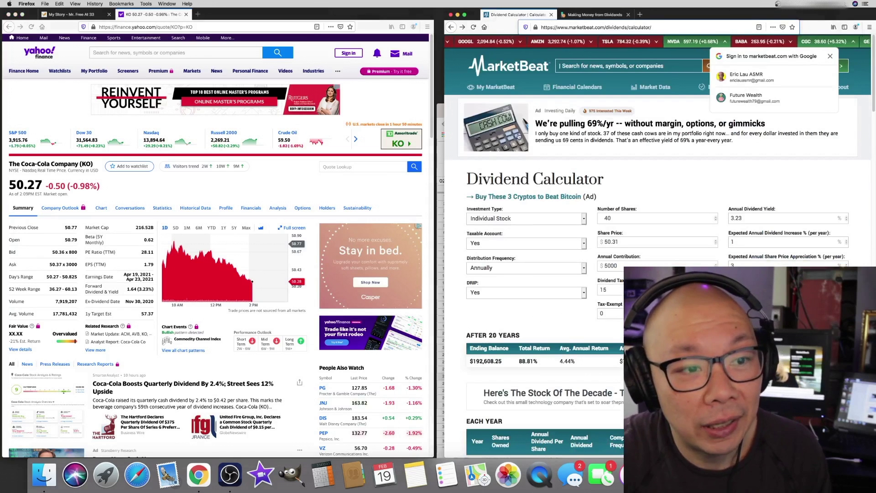
{"action": "left_click", "coordinate": [450, 27]}
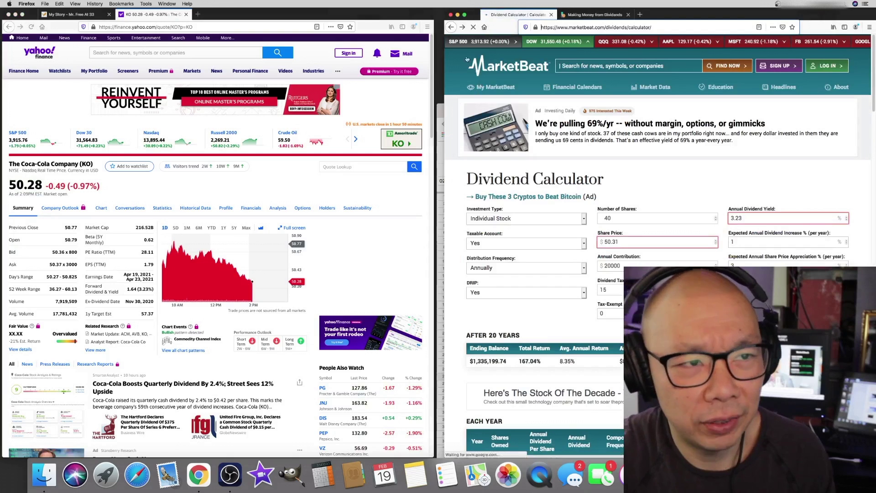
{"action": "left_click", "coordinate": [451, 27]}
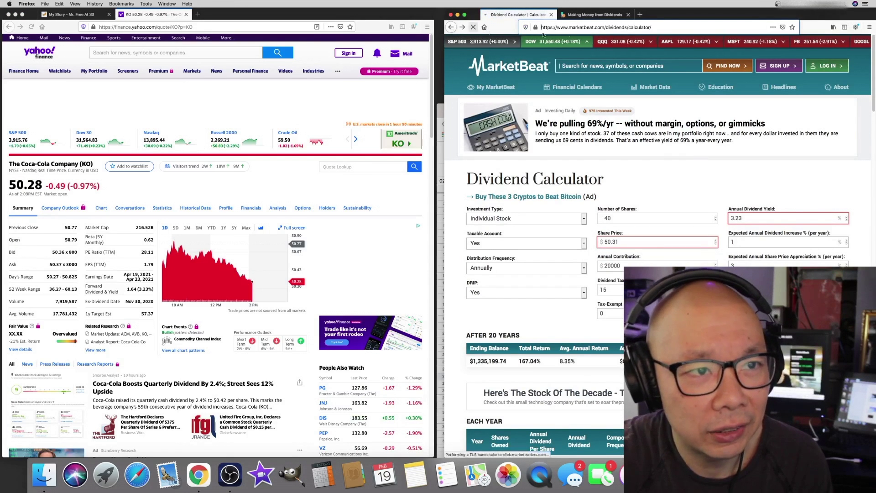
{"action": "left_click", "coordinate": [594, 205]}
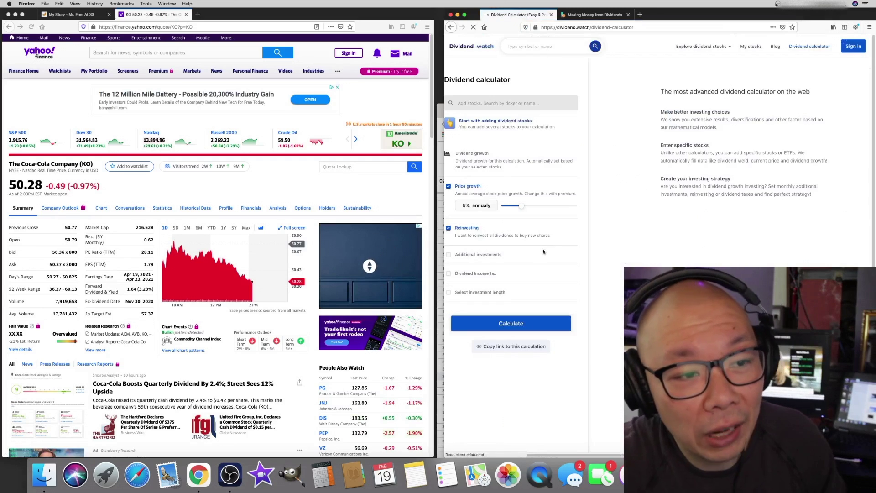
{"action": "left_click", "coordinate": [451, 27]}
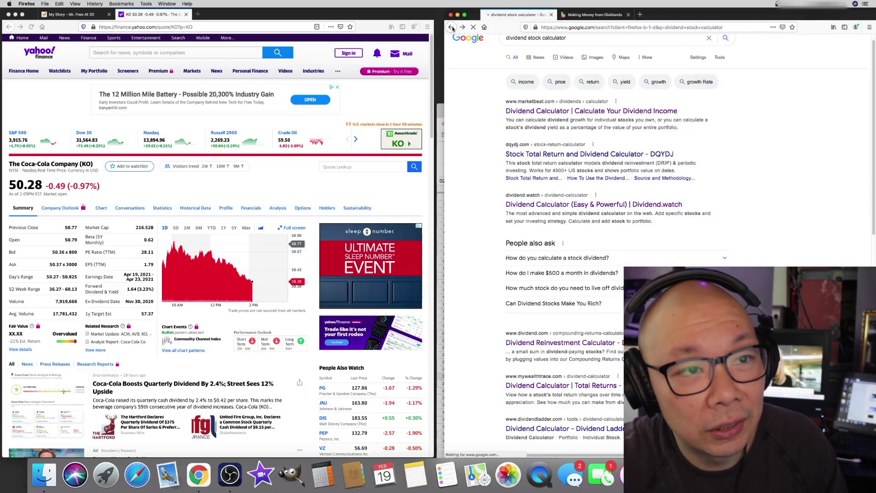
{"action": "left_click", "coordinate": [559, 158]}
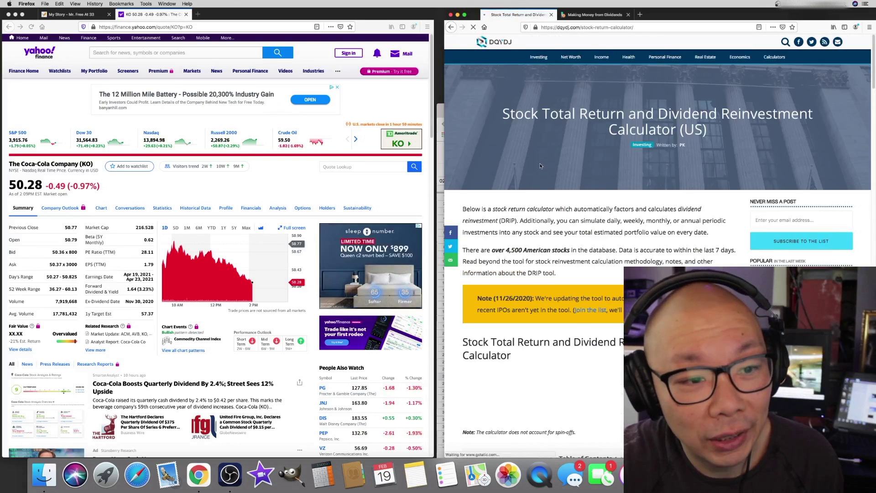
Enter ticker KO with a $2000 starting amount in the DQYDJ calculator.
{"action": "scroll", "coordinate": [545, 174], "scroll_direction": "down", "scroll_amount": 5}
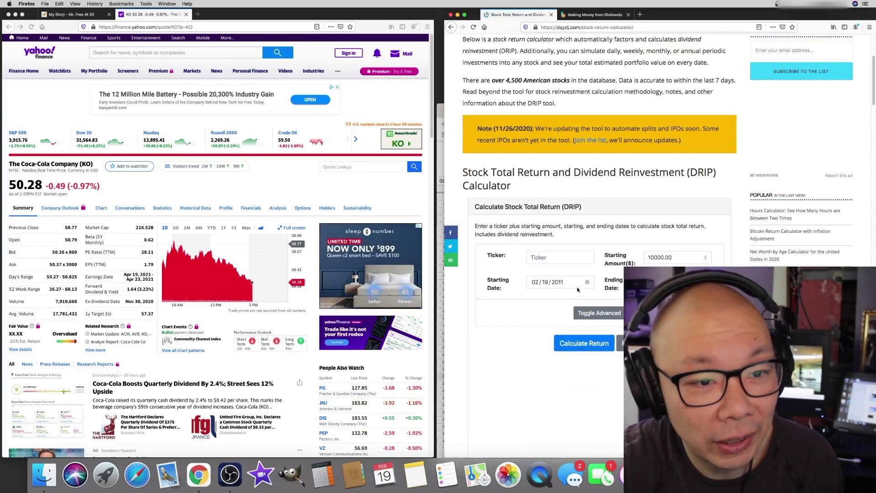
{"action": "left_click", "coordinate": [560, 258]}
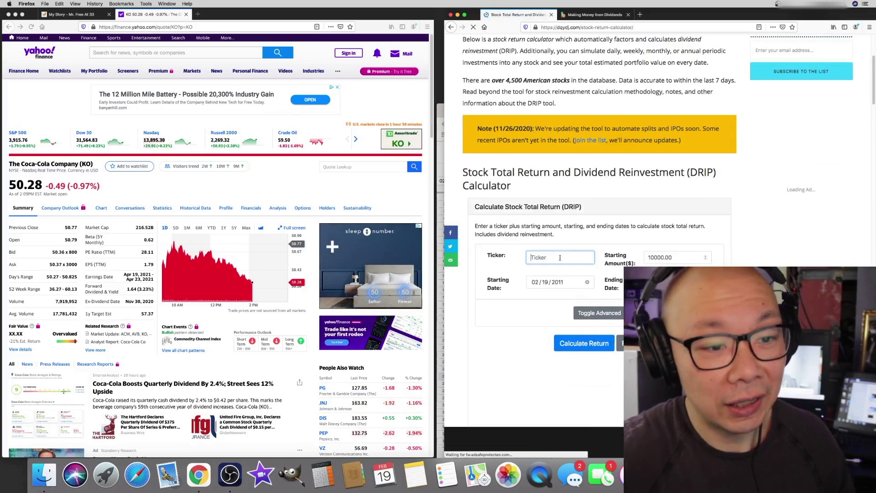
{"action": "type", "text": "KO"}
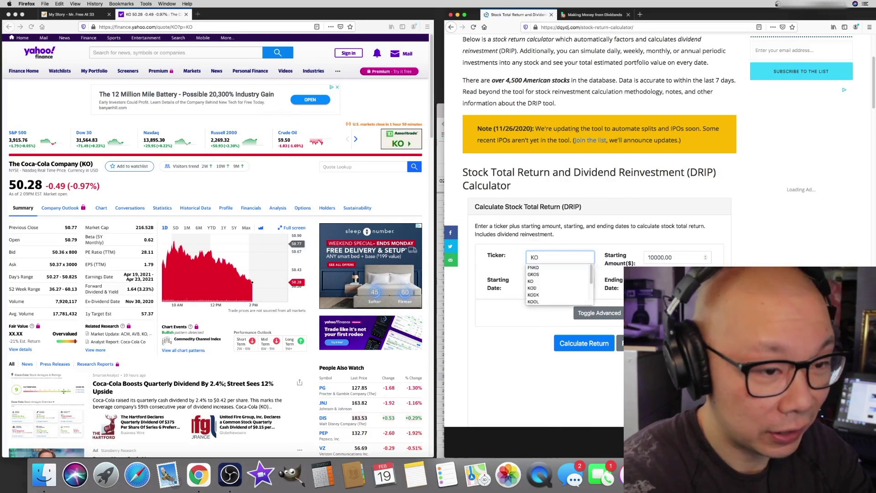
{"action": "key", "text": "Tab"}
{"action": "type", "text": "20000"}
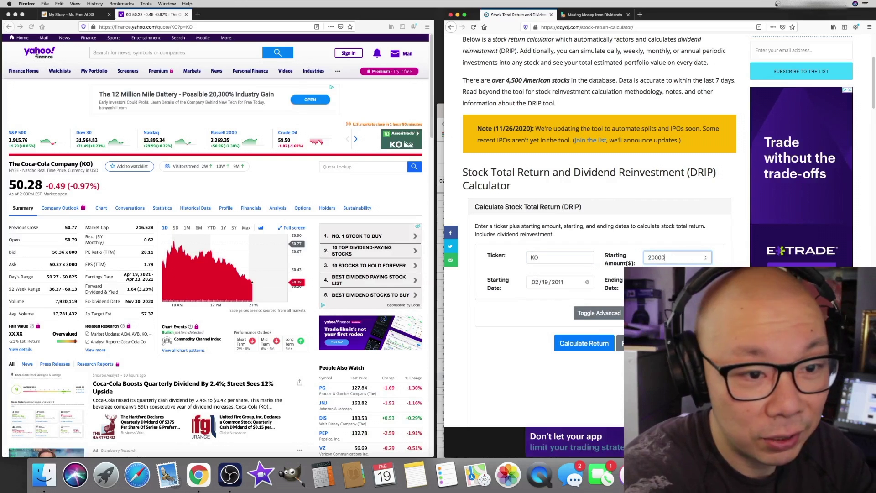
{"action": "key", "text": "BackSpace"}
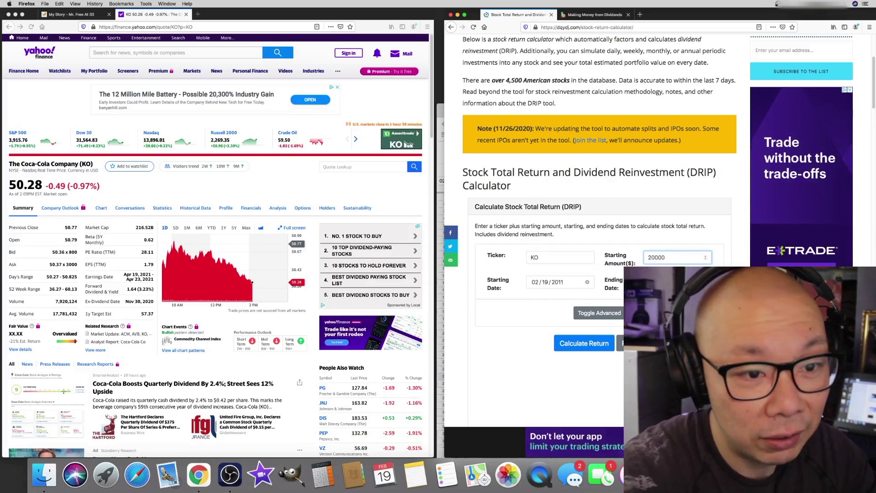
{"action": "left_click", "coordinate": [550, 299]}
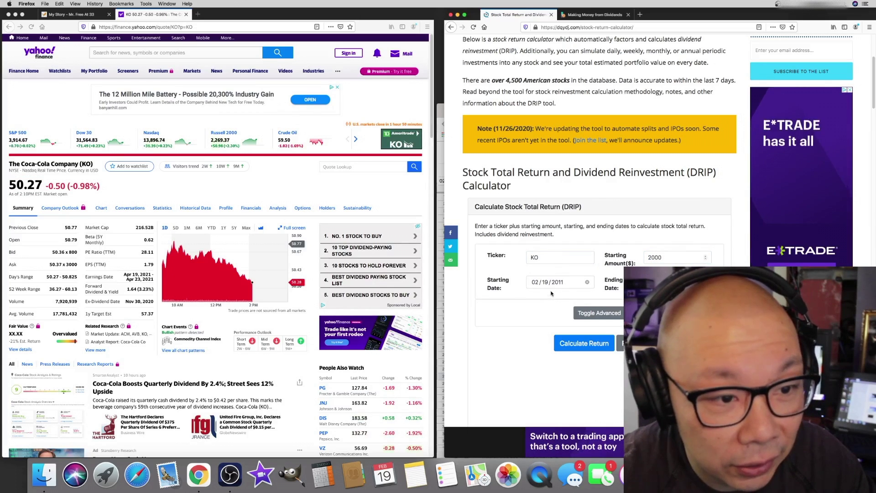
Change the starting date from 02/19/2011 to 02/19/2021.
{"action": "left_click", "coordinate": [571, 283]}
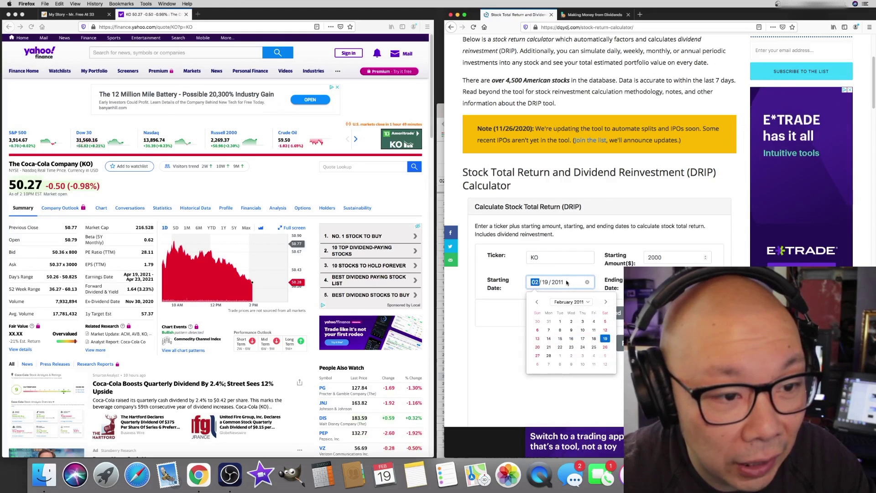
{"action": "left_click", "coordinate": [580, 302]}
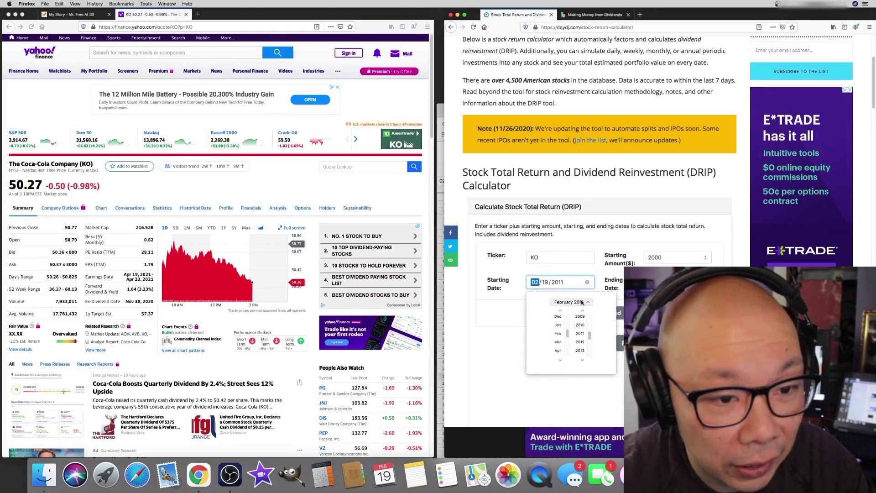
{"action": "key", "text": "Escape"}
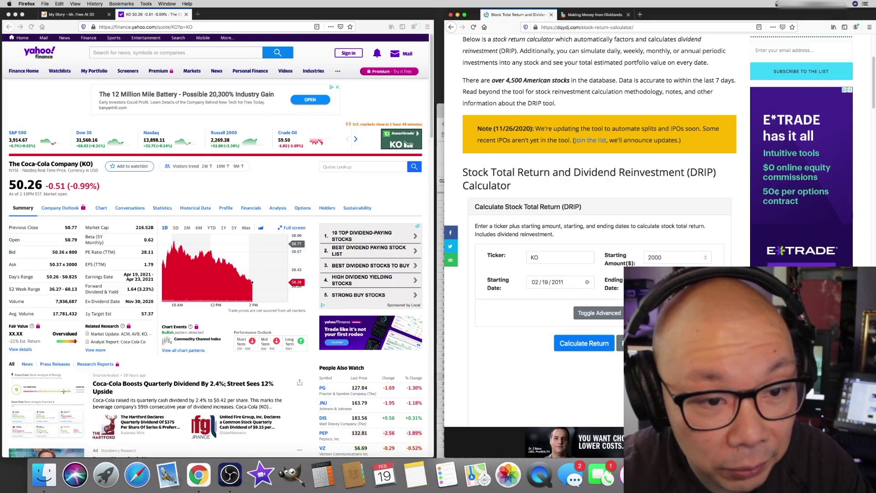
{"action": "left_click", "coordinate": [576, 283]}
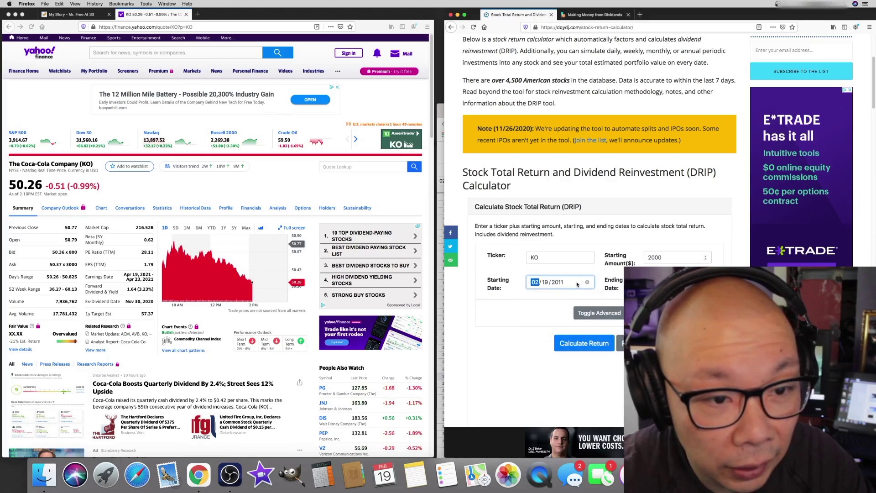
{"action": "left_click", "coordinate": [562, 283]}
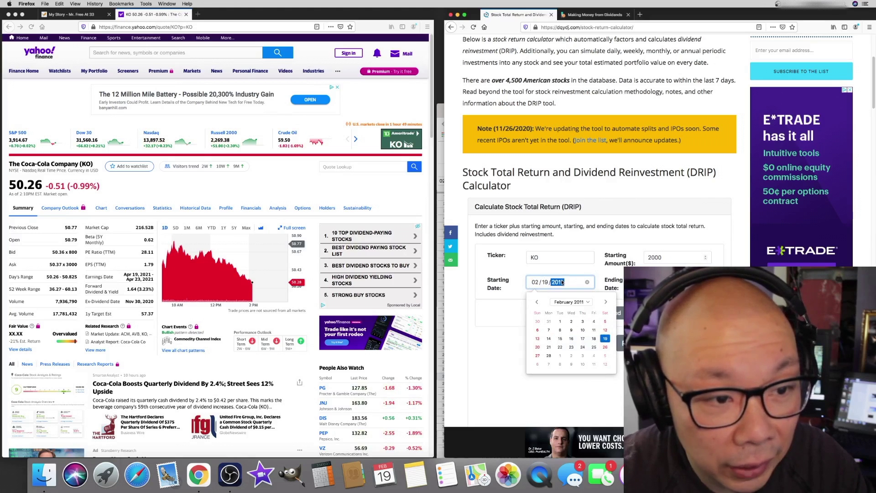
{"action": "left_click", "coordinate": [585, 302]}
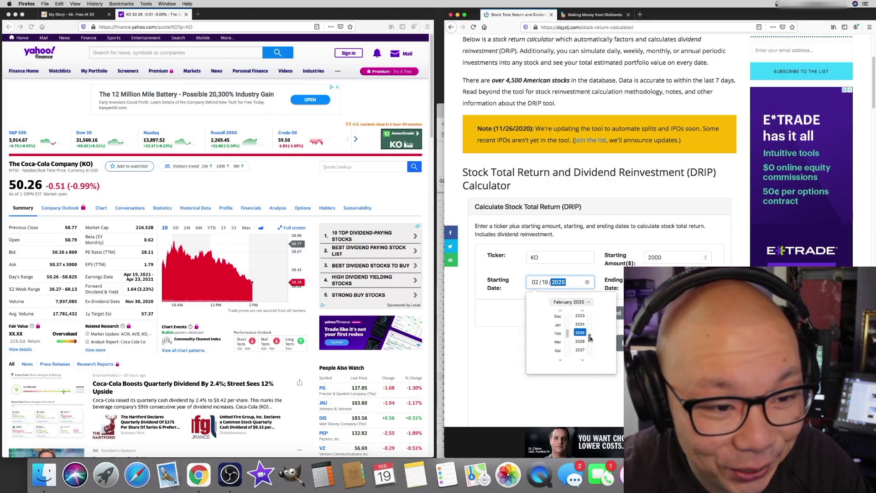
{"action": "scroll", "coordinate": [590, 337], "scroll_direction": "up", "scroll_amount": 10}
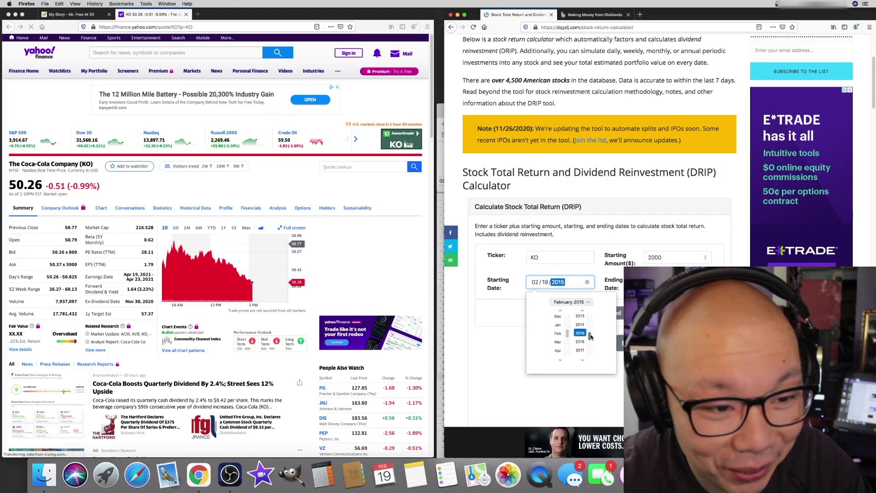
{"action": "scroll", "coordinate": [590, 337], "scroll_direction": "down", "scroll_amount": 6}
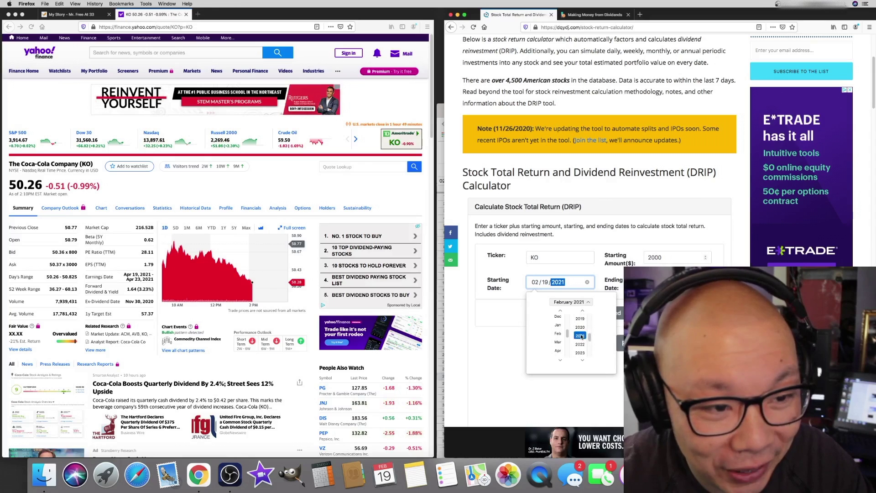
{"action": "left_click", "coordinate": [607, 322]}
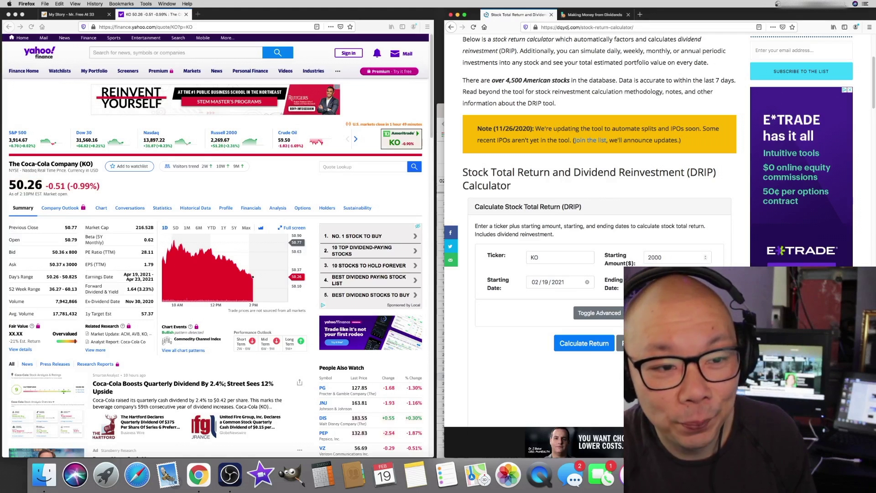
Calculate KO's total return and view its all-time price history.
{"action": "left_click", "coordinate": [584, 343]}
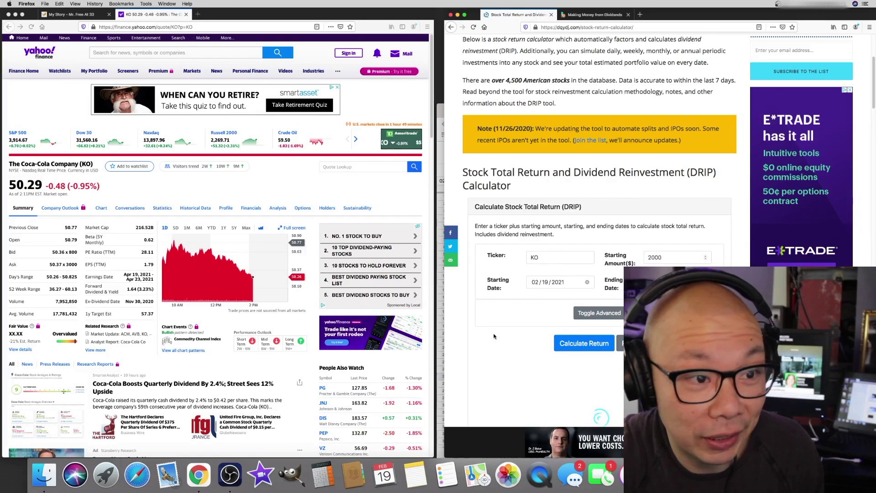
{"action": "scroll", "coordinate": [494, 337], "scroll_direction": "down", "scroll_amount": 3}
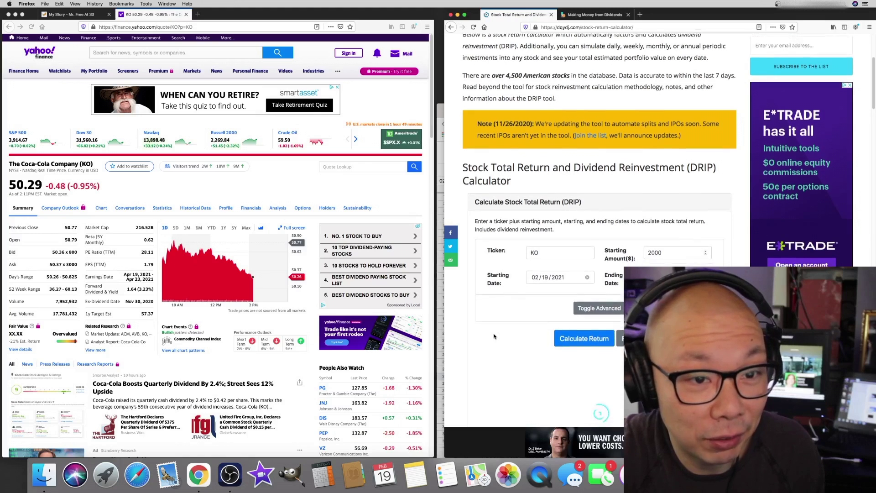
{"action": "scroll", "coordinate": [494, 337], "scroll_direction": "down", "scroll_amount": 3}
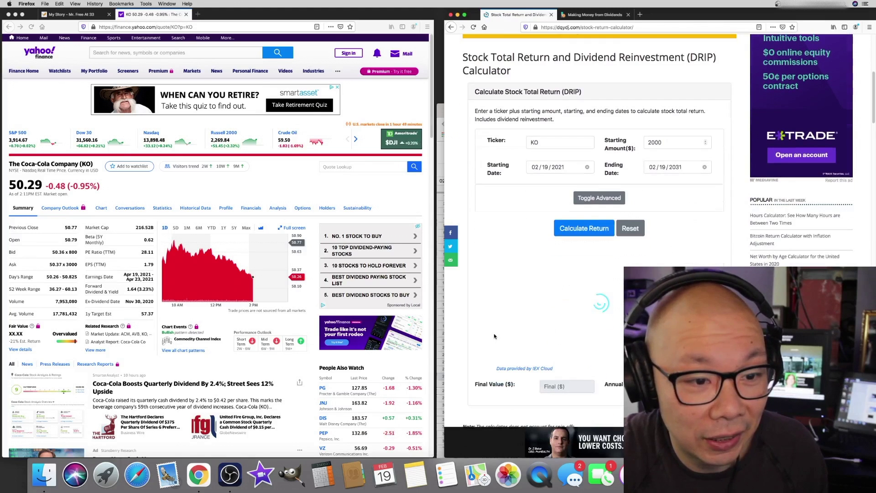
{"action": "scroll", "coordinate": [495, 337], "scroll_direction": "down", "scroll_amount": 1}
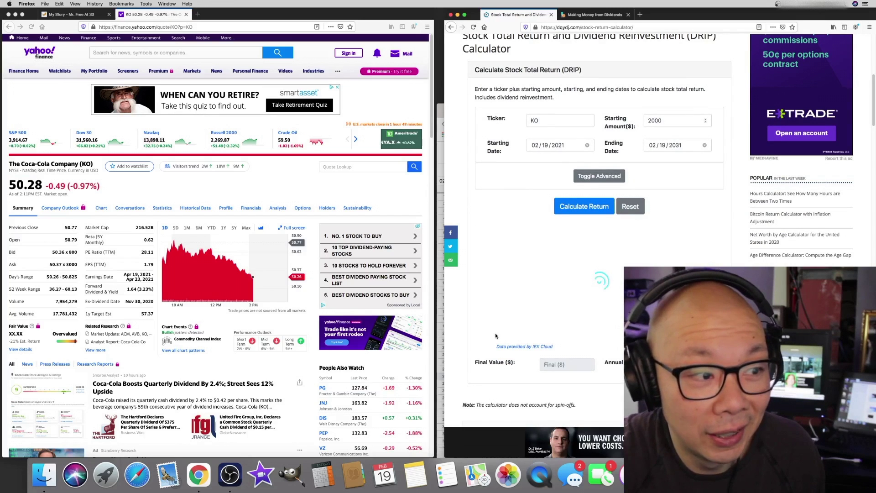
{"action": "left_click", "coordinate": [246, 228]}
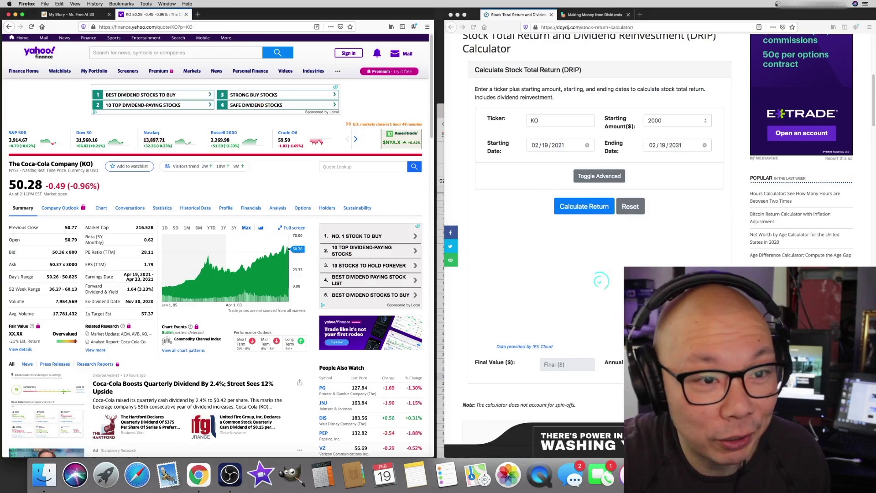
{"action": "left_click", "coordinate": [586, 15]}
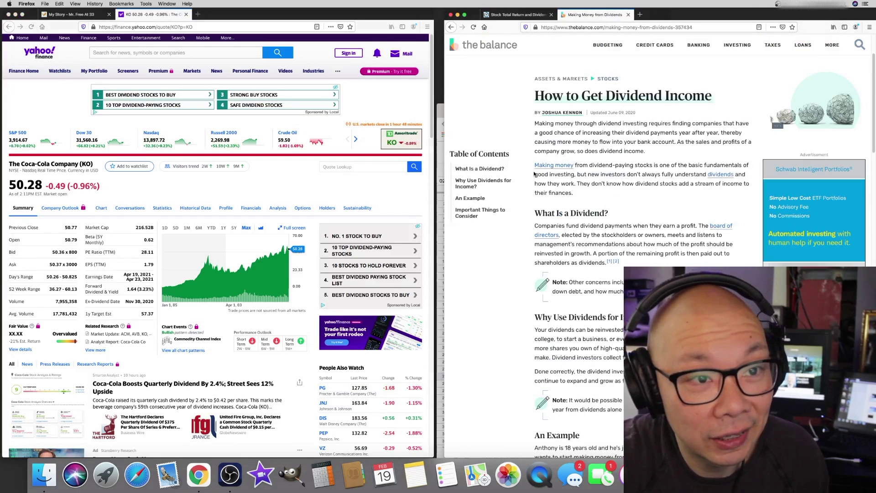
Open a new blank tab in the left window and bring the DRIP calculator back on the right.
{"action": "left_click", "coordinate": [509, 18]}
{"action": "left_click", "coordinate": [593, 15]}
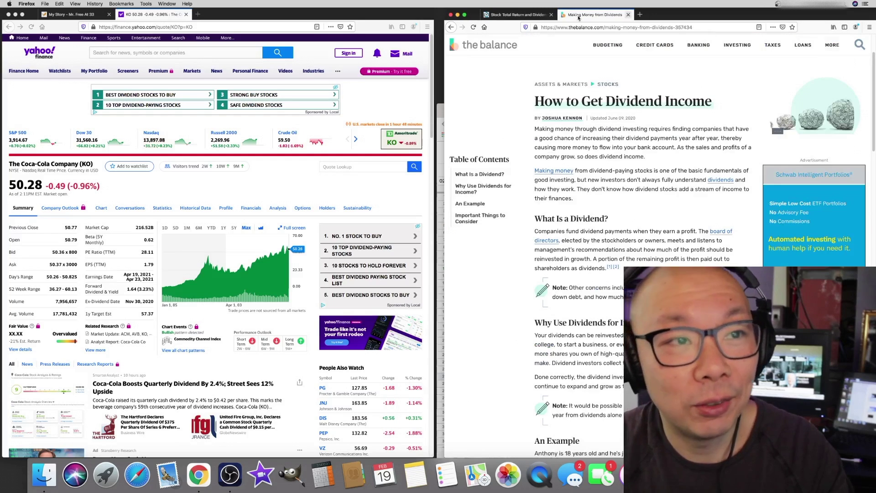
{"action": "left_click", "coordinate": [198, 14]}
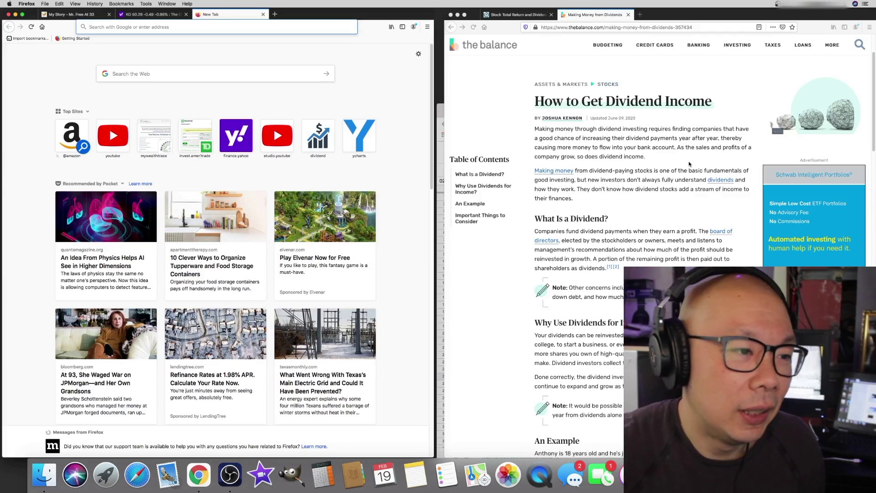
{"action": "left_click", "coordinate": [525, 15]}
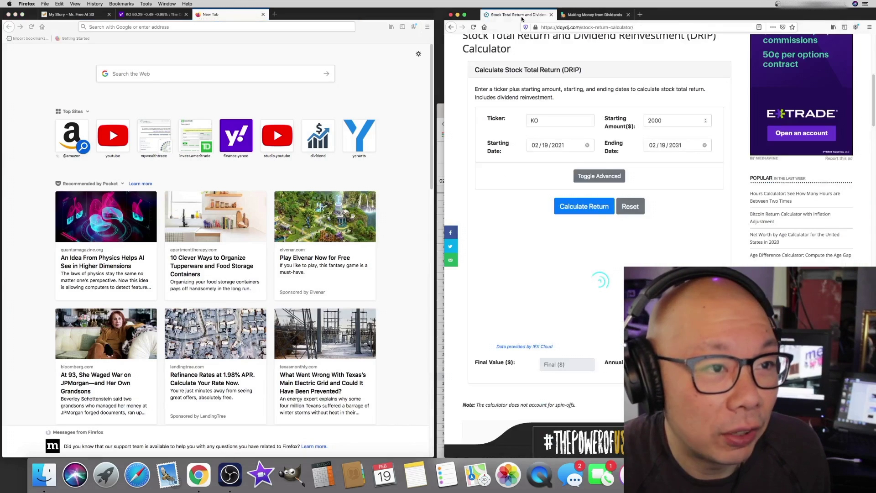
Search Google for 'dividend stock calculator' and open the WealthTrace result after a blocked Dividend Ladder detour.
{"action": "left_click", "coordinate": [193, 28]}
{"action": "type", "text": "dividen"}
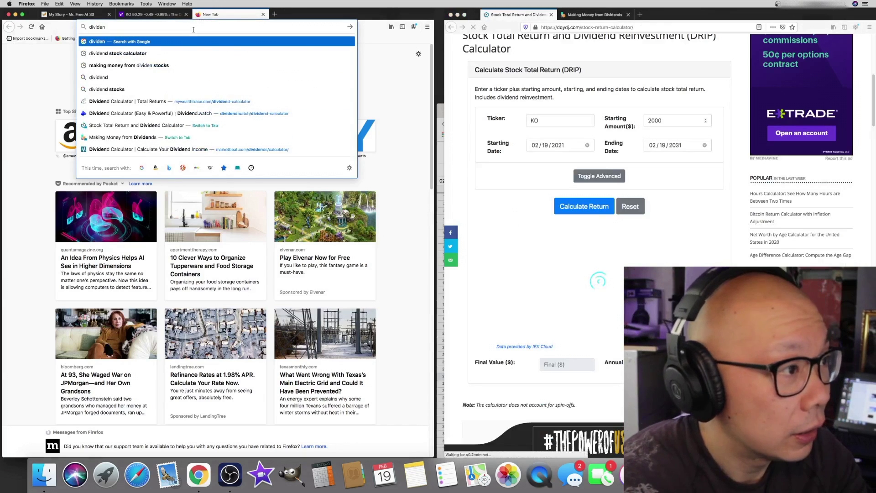
{"action": "key", "text": "Down"}
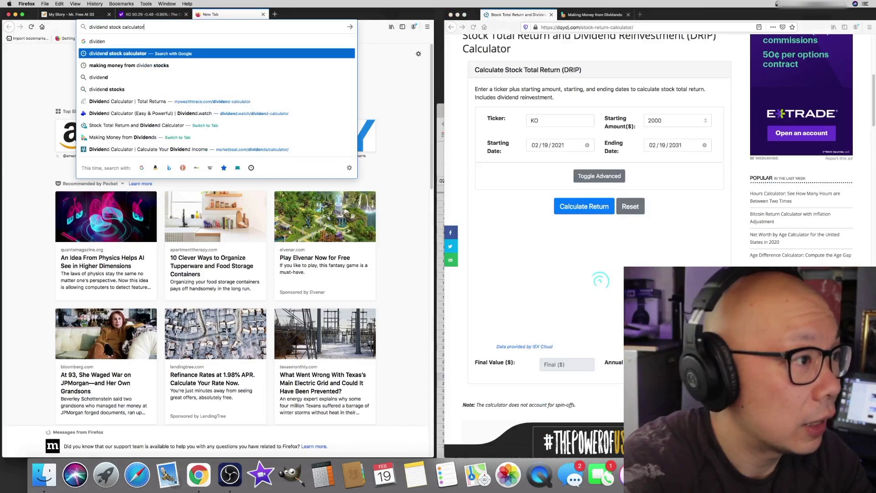
{"action": "key", "text": "Return"}
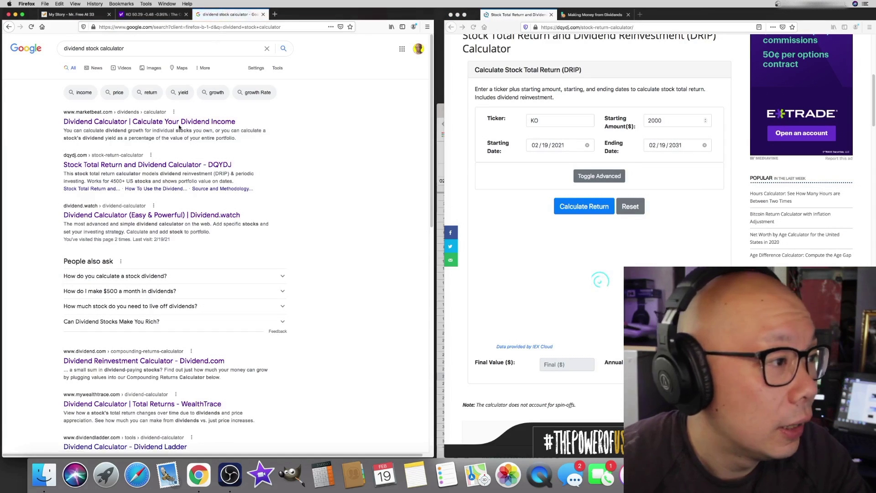
{"action": "scroll", "coordinate": [221, 240], "scroll_direction": "down", "scroll_amount": 5}
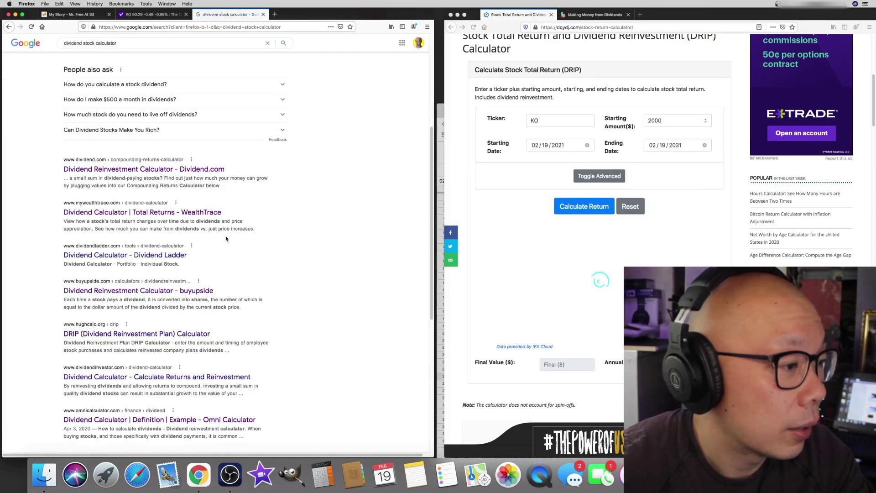
{"action": "left_click", "coordinate": [140, 256]}
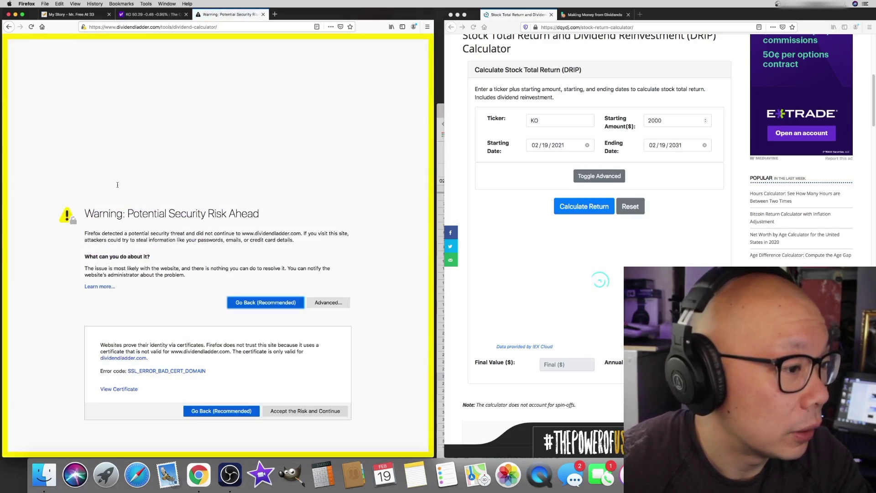
{"action": "left_click", "coordinate": [11, 29]}
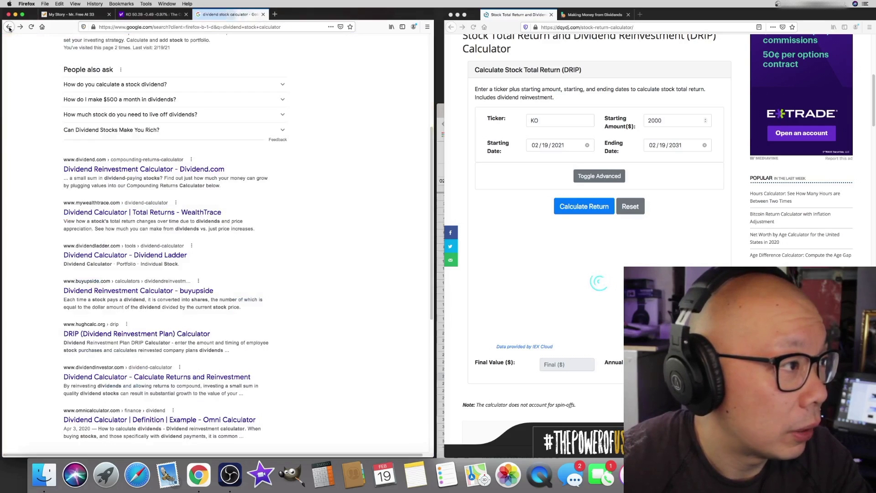
{"action": "left_click", "coordinate": [124, 215]}
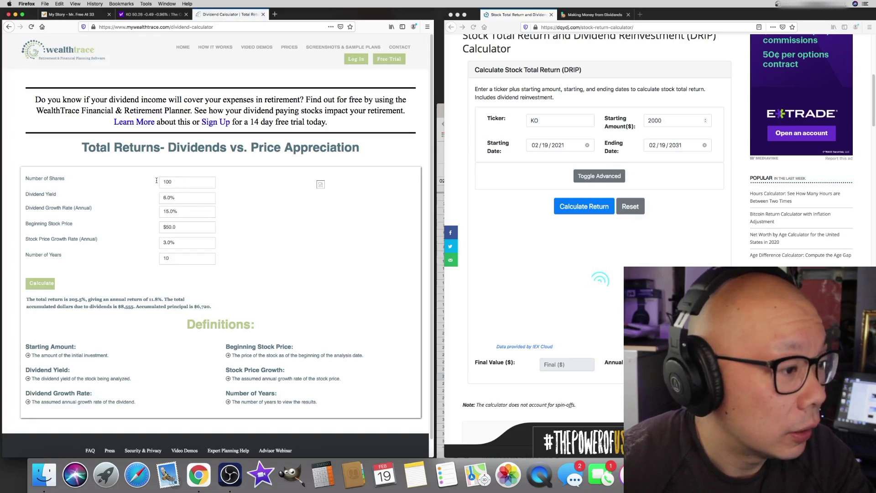
Enter 40 as the number of shares and move the KO quote into the other browser window.
{"action": "left_click", "coordinate": [181, 182]}
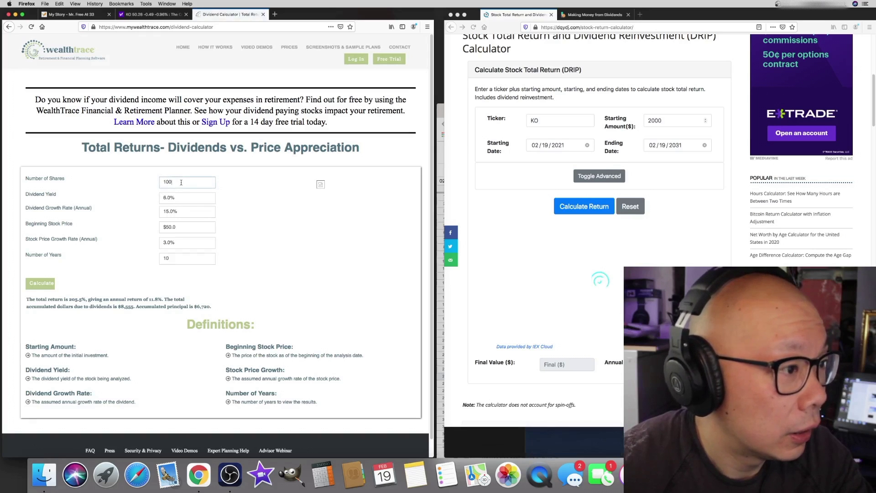
{"action": "type", "text": "40"}
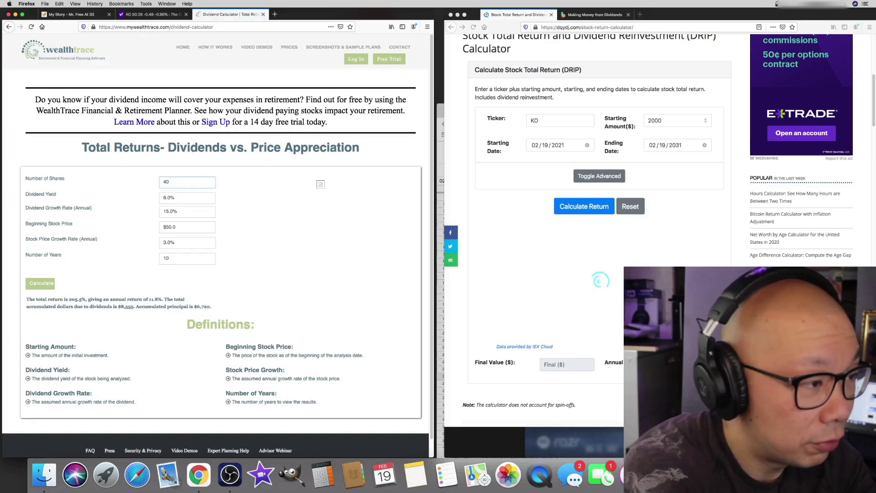
{"action": "key", "text": "Tab"}
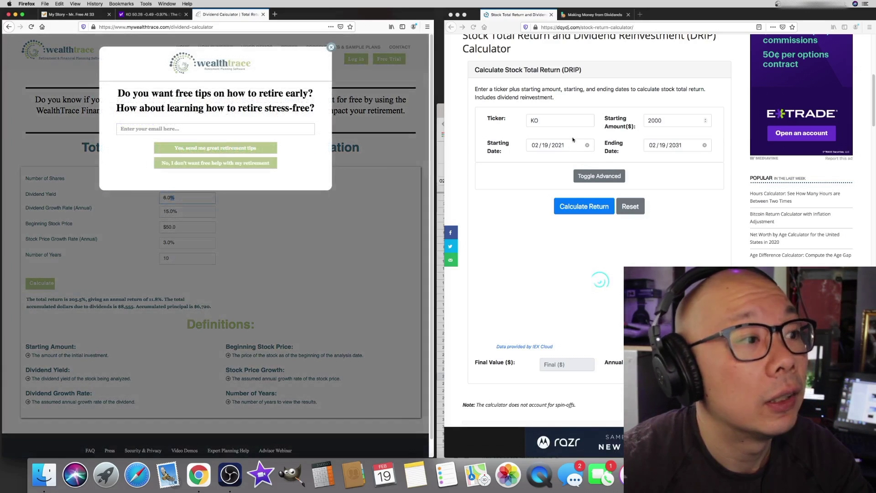
{"action": "left_click_drag", "start_coordinate": [142, 14], "coordinate": [228, 14]}
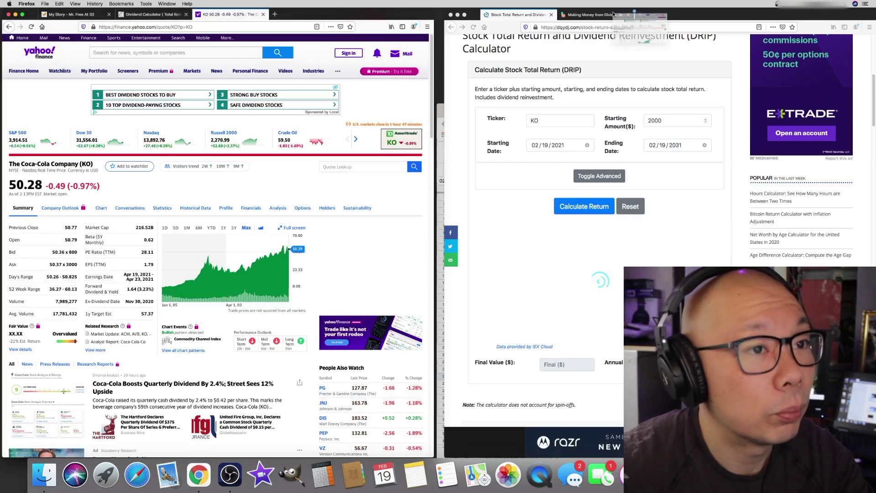
{"action": "left_click_drag", "start_coordinate": [596, 17], "coordinate": [593, 15]}
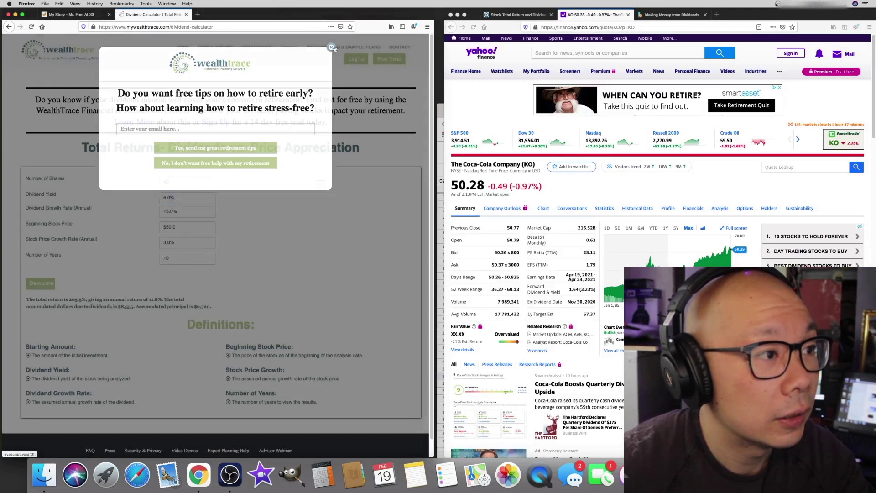
Dismiss the signup popup and set the dividend yield to 3.23.
{"action": "left_click", "coordinate": [332, 47]}
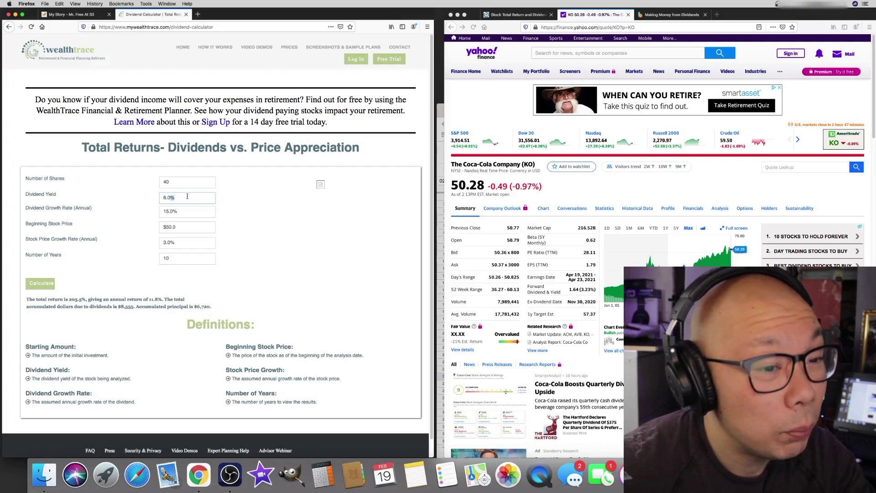
{"action": "key", "text": "BackSpace"}
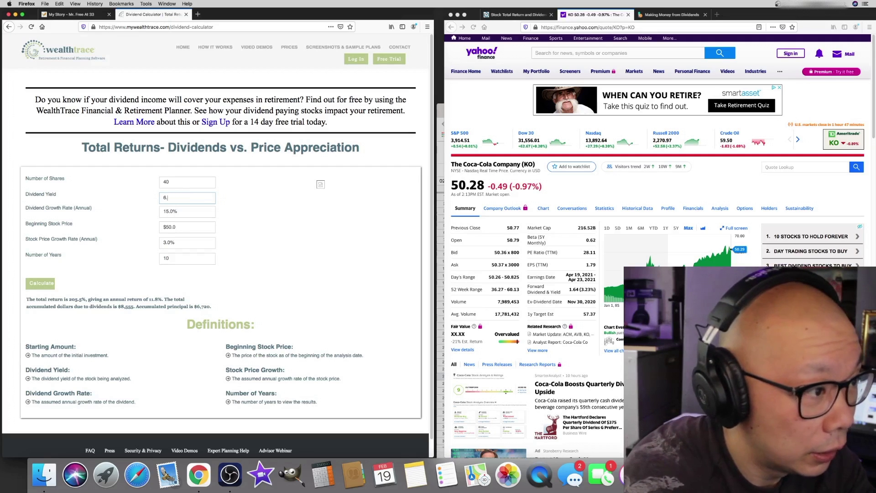
{"action": "key", "text": "BackSpace"}
{"action": "key", "text": "BackSpace"}
{"action": "type", "text": "3.2"}
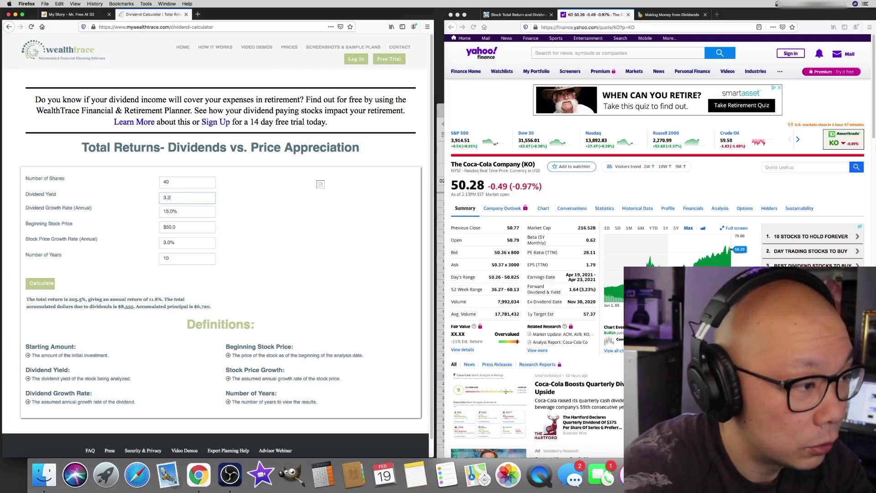
{"action": "type", "text": "3"}
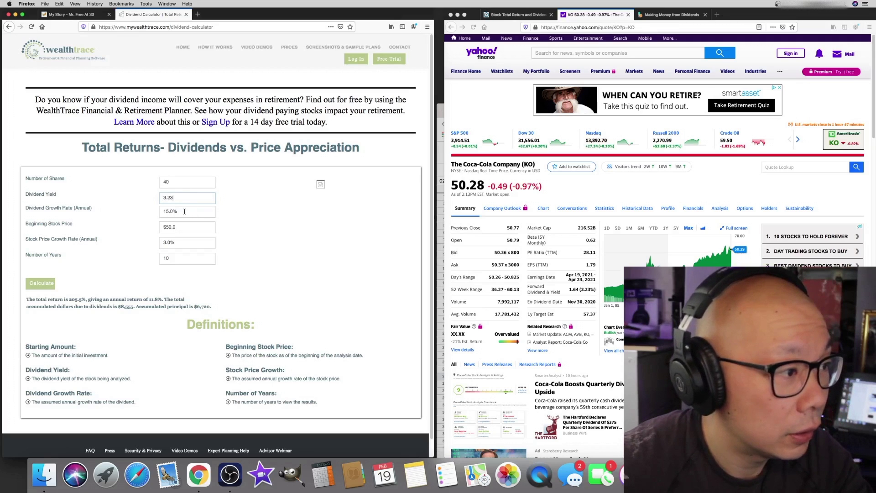
{"action": "key", "text": "Tab"}
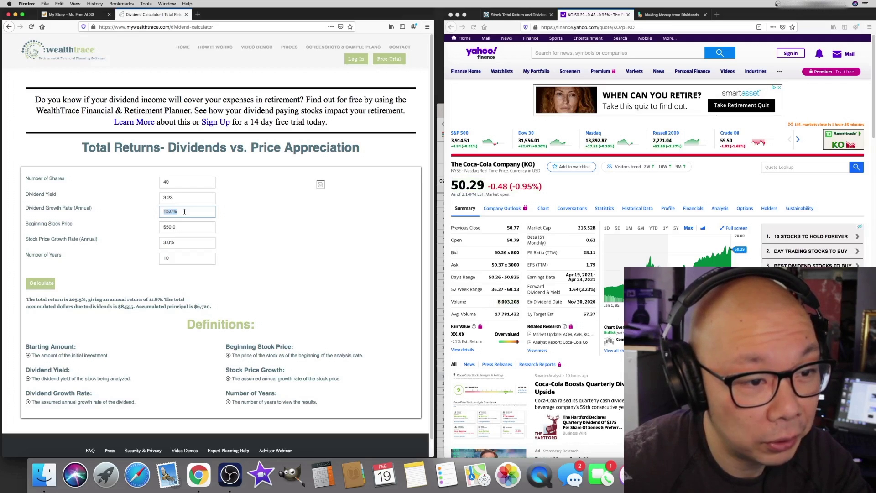
{"action": "left_click", "coordinate": [570, 291]}
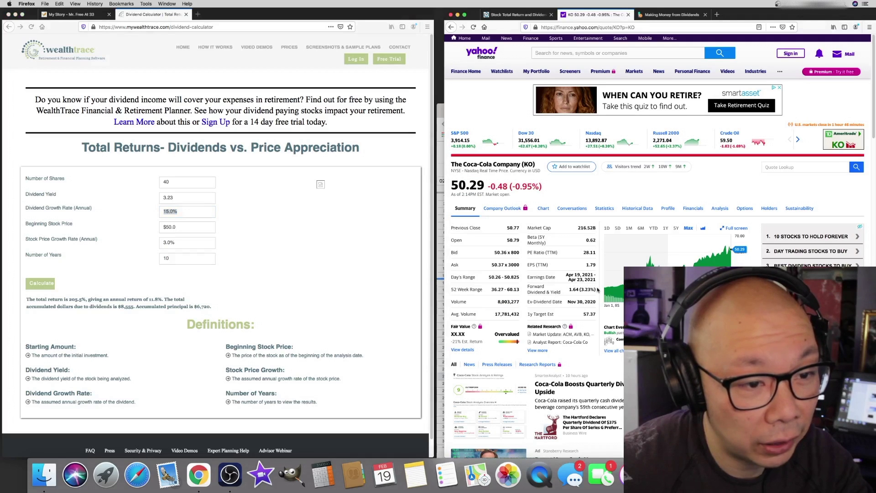
Set the dividend growth rate to 0 and the beginning stock price to 50.29.
{"action": "left_click_drag", "start_coordinate": [597, 291], "coordinate": [525, 286]}
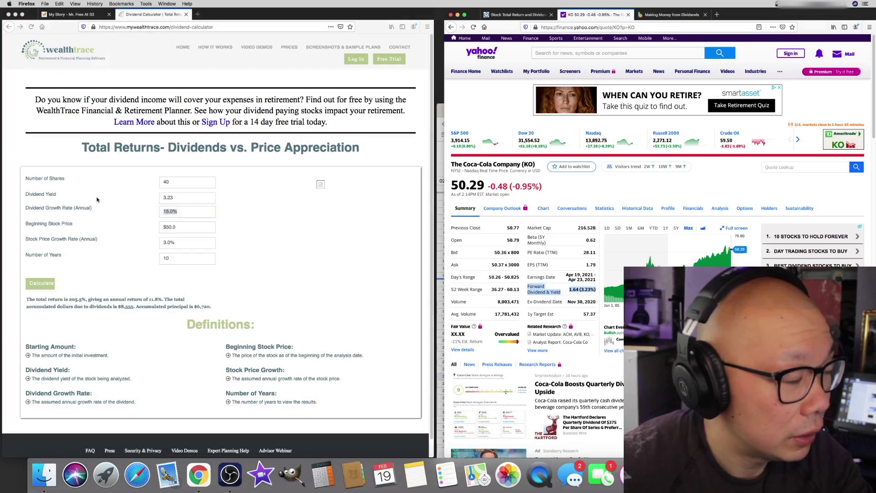
{"action": "left_click", "coordinate": [190, 212]}
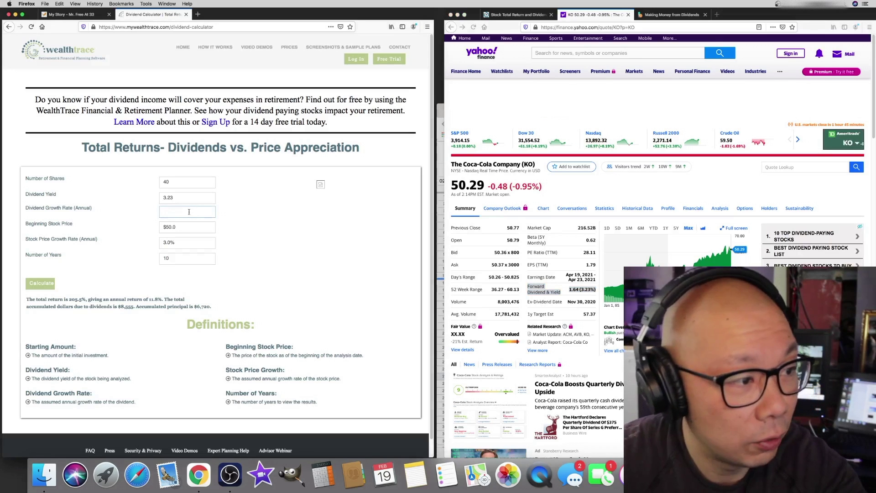
{"action": "type", "text": "0"}
{"action": "left_click", "coordinate": [183, 227]}
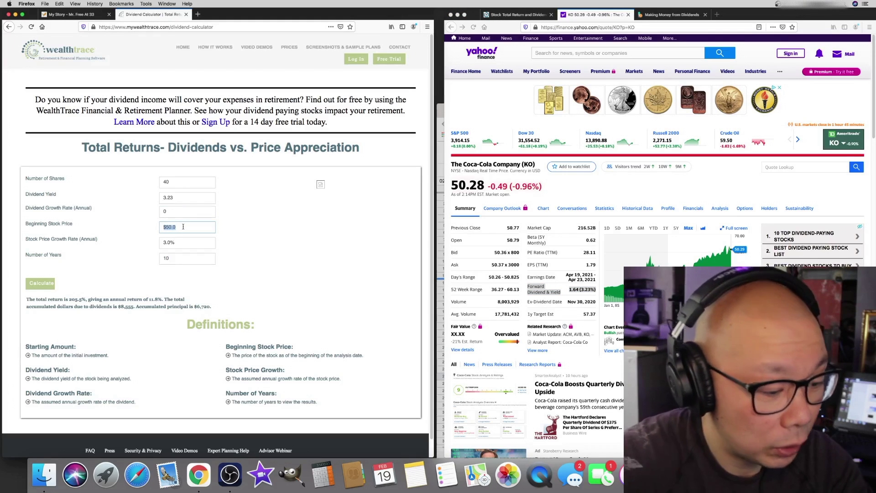
{"action": "type", "text": "50.29"}
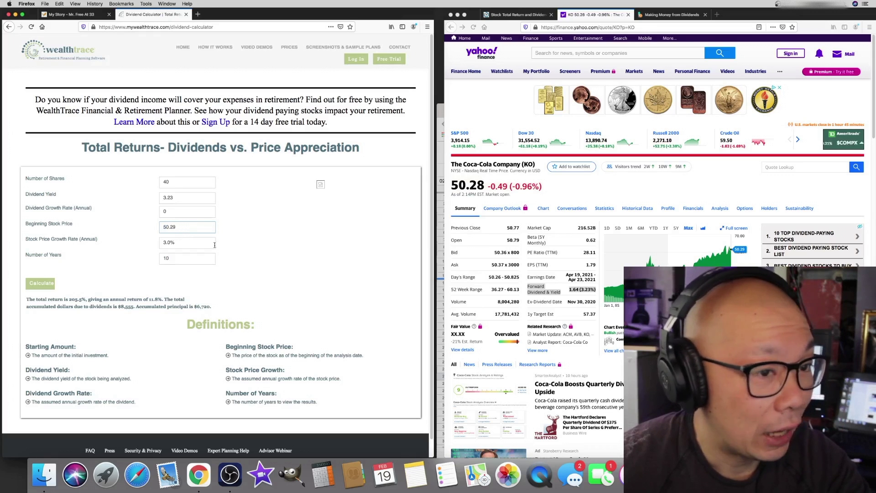
Use KO's analyst estimate of 5.24% as the stock price growth rate and recalculate.
{"action": "left_click", "coordinate": [719, 210]}
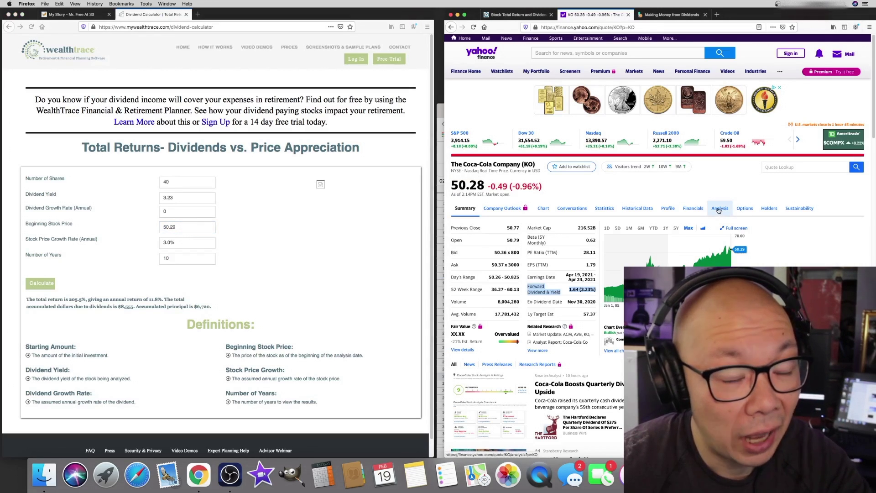
{"action": "scroll", "coordinate": [507, 345], "scroll_direction": "down", "scroll_amount": 3}
{"action": "scroll", "coordinate": [507, 345], "scroll_direction": "down", "scroll_amount": 5}
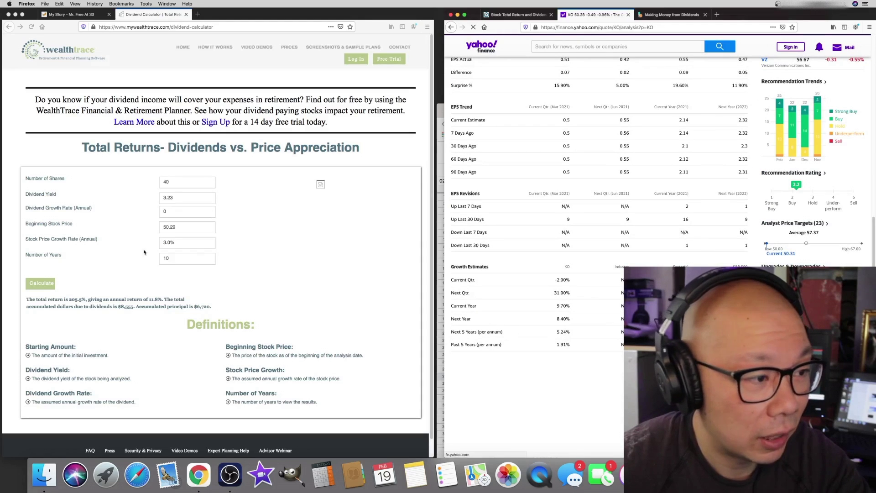
{"action": "left_click", "coordinate": [181, 243]}
{"action": "double_click", "coordinate": [181, 243]}
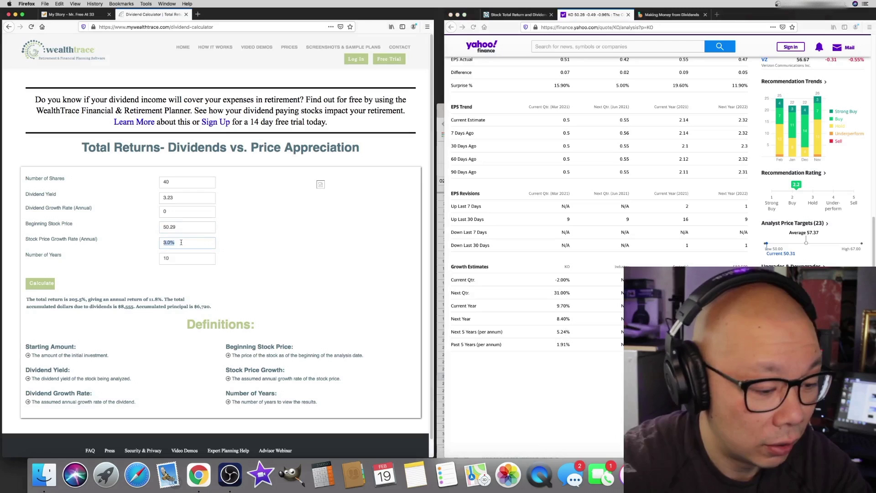
{"action": "type", "text": "5.24"}
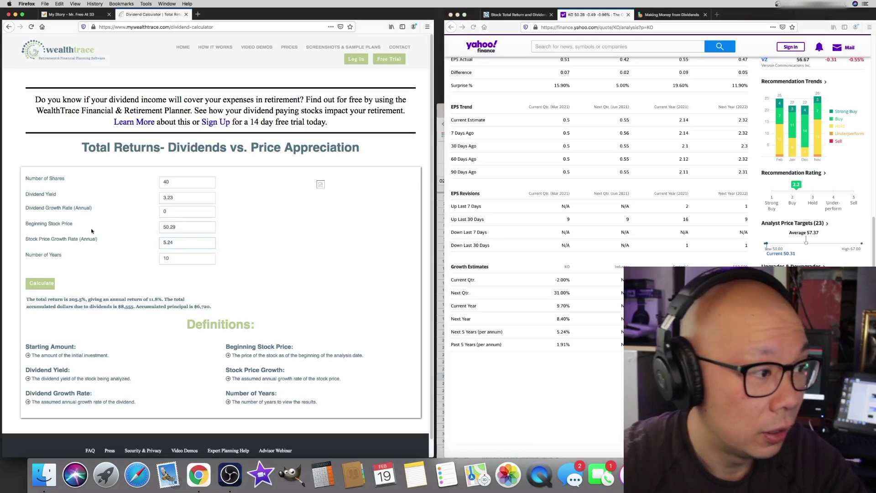
{"action": "left_click", "coordinate": [37, 285]}
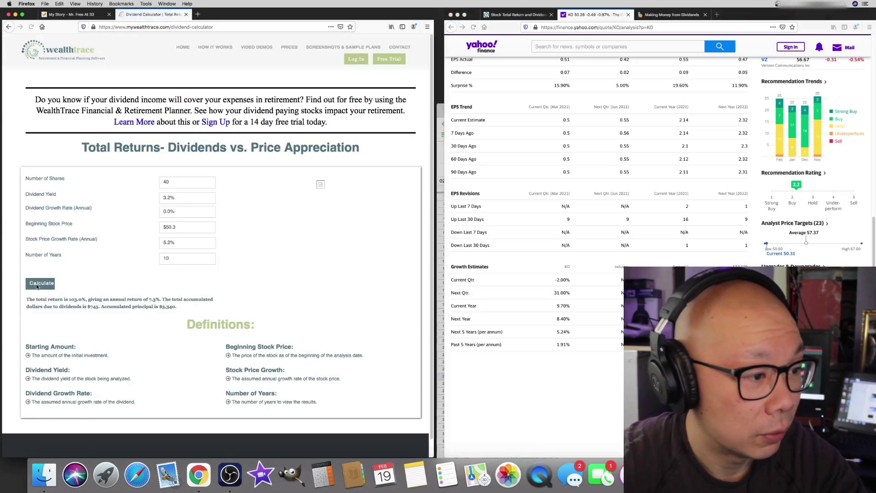
{"action": "scroll", "coordinate": [83, 291], "scroll_direction": "down", "scroll_amount": 2}
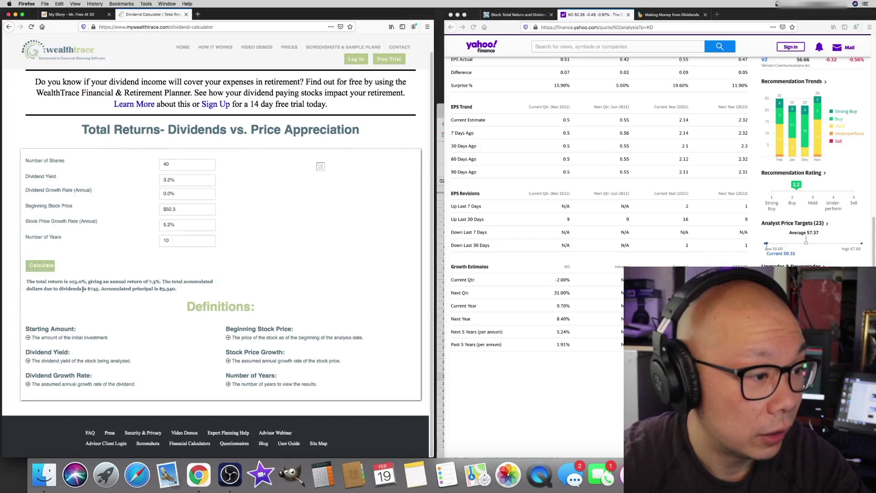
{"action": "scroll", "coordinate": [60, 286], "scroll_direction": "up", "scroll_amount": 1}
{"action": "scroll", "coordinate": [39, 279], "scroll_direction": "up", "scroll_amount": 1}
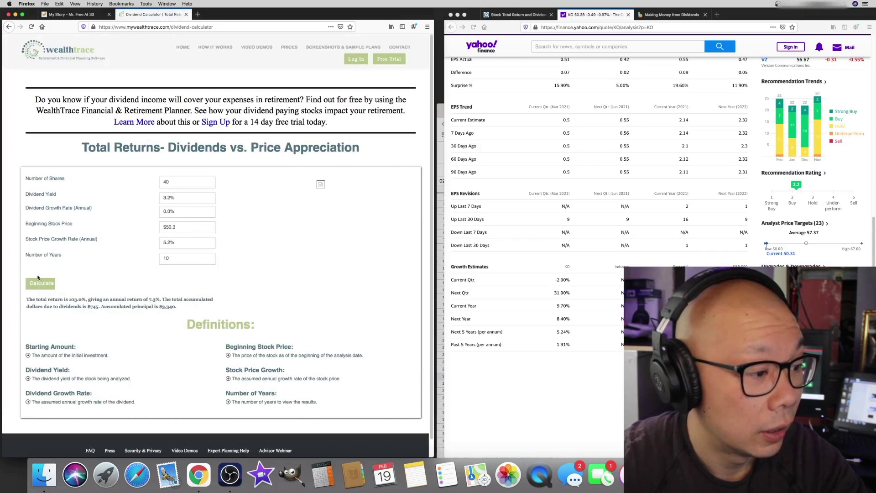
{"action": "scroll", "coordinate": [57, 281], "scroll_direction": "down", "scroll_amount": 1}
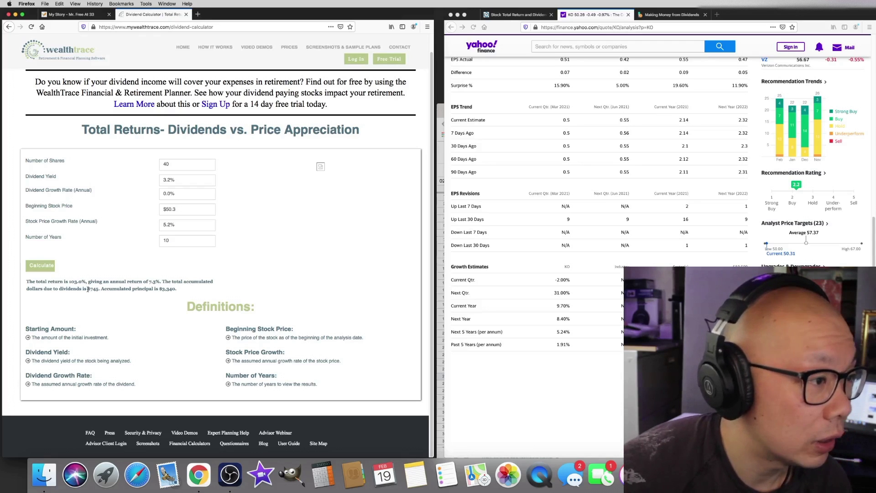
{"action": "scroll", "coordinate": [88, 290], "scroll_direction": "up", "scroll_amount": 1}
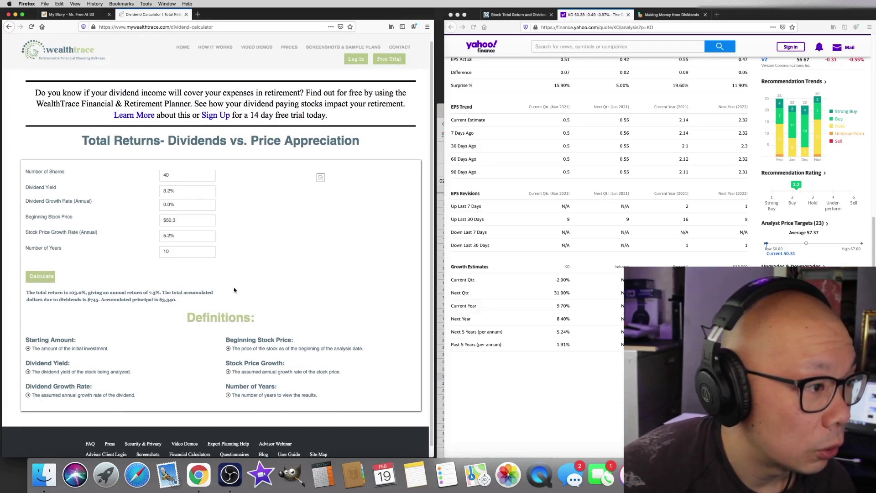